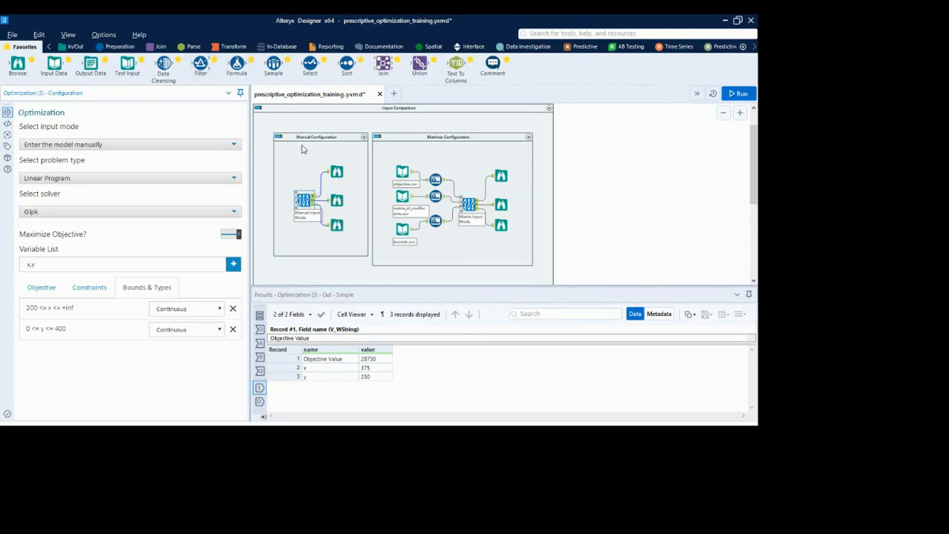
# Step: Review the available input modes of the manual-input Optimization tool without changing the manual entry mode
pyautogui.click(233, 144)
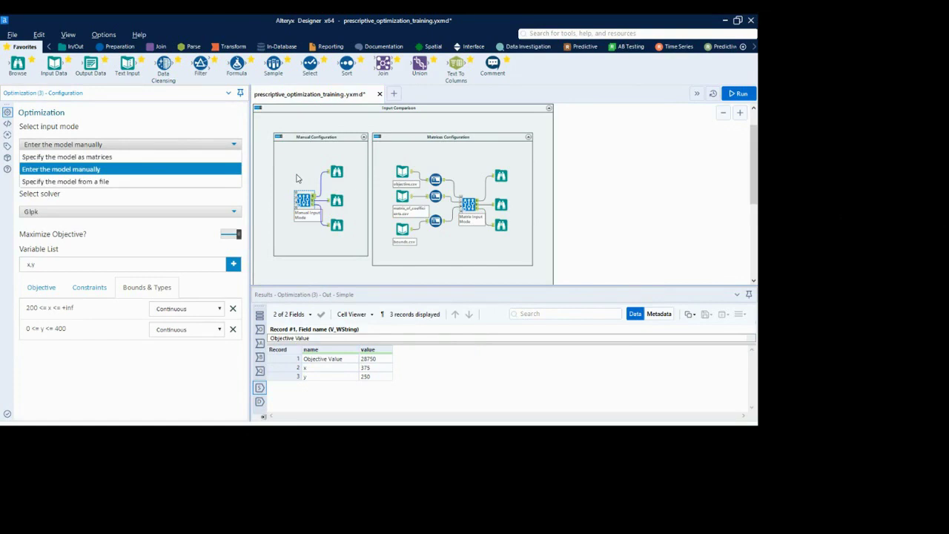
pyautogui.press('Up')
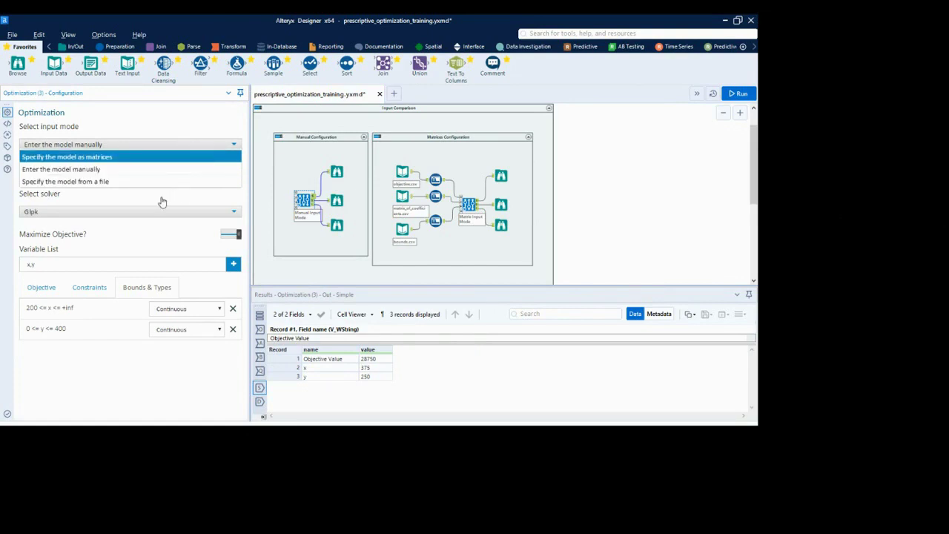
pyautogui.press('Down')
pyautogui.press('Down')
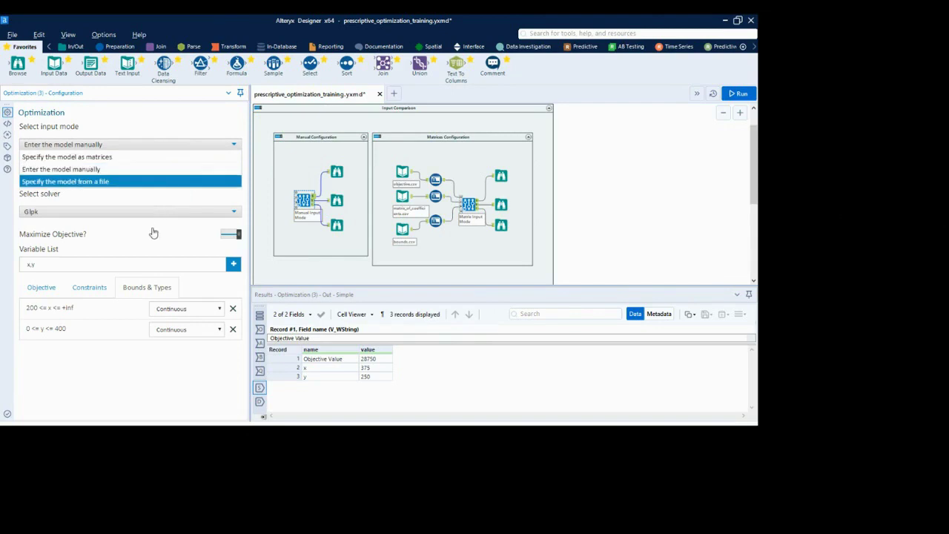
pyautogui.click(210, 144)
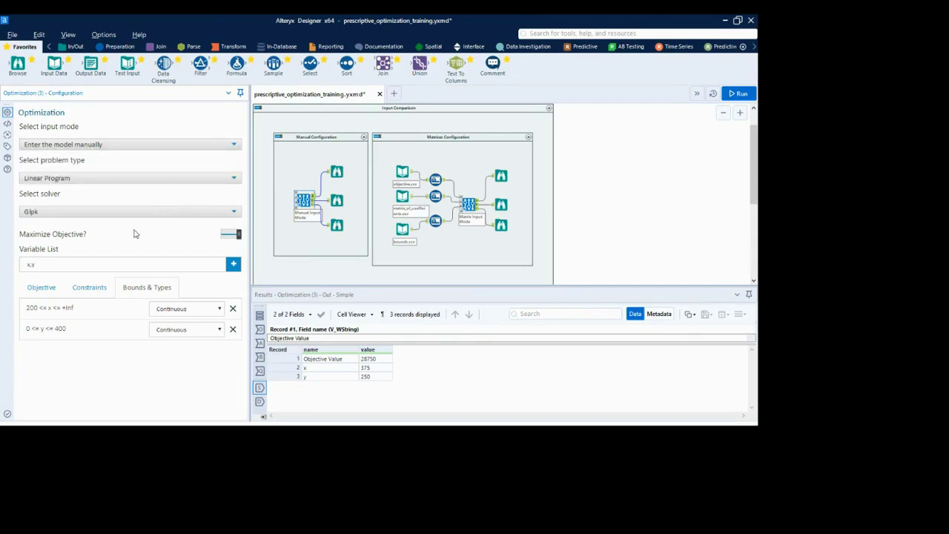
# Step: Review the problem types and solvers offered for the manual model, keeping Linear Program and Glpk
pyautogui.click(106, 181)
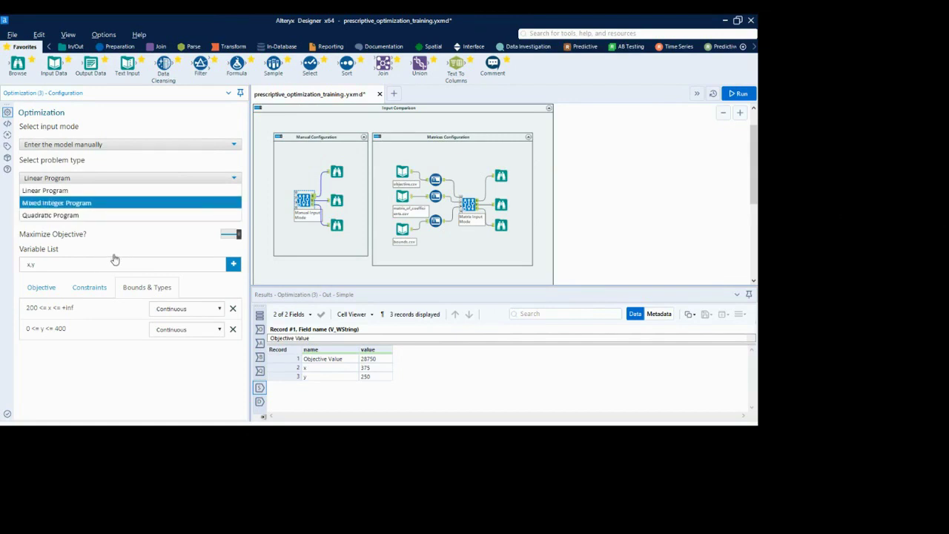
pyautogui.click(188, 205)
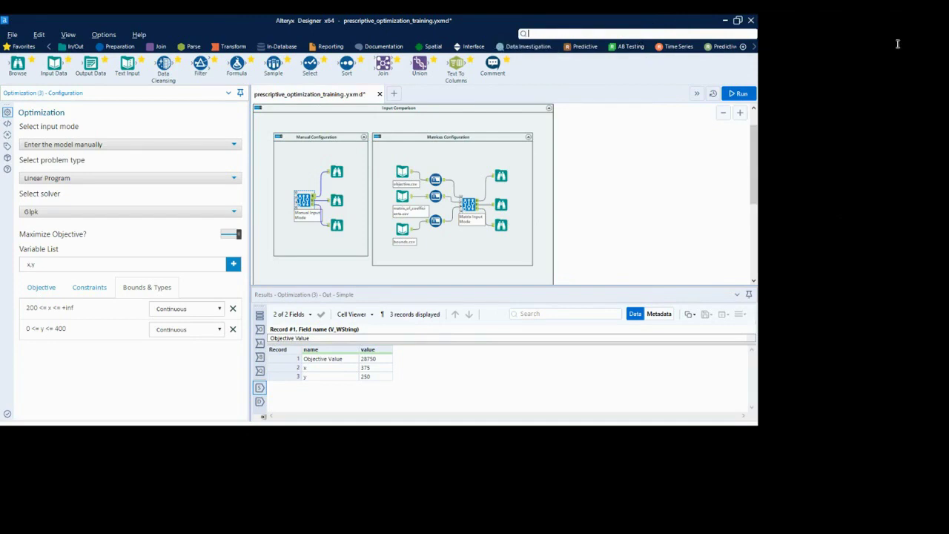
pyautogui.click(687, 37)
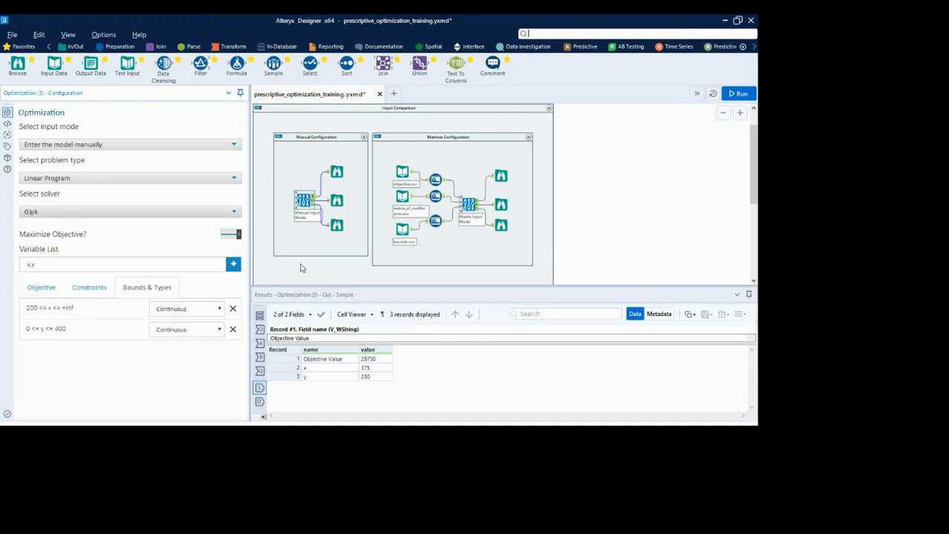
pyautogui.click(235, 212)
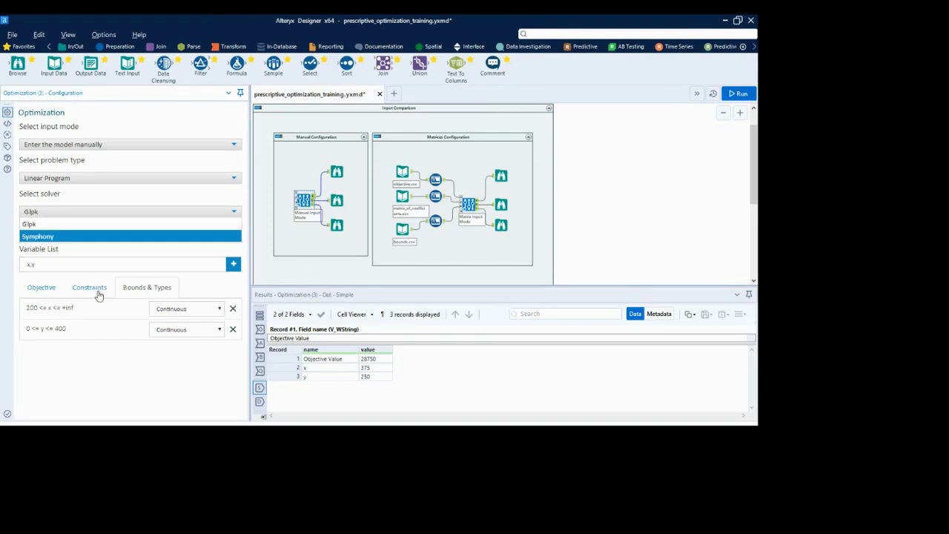
pyautogui.click(130, 243)
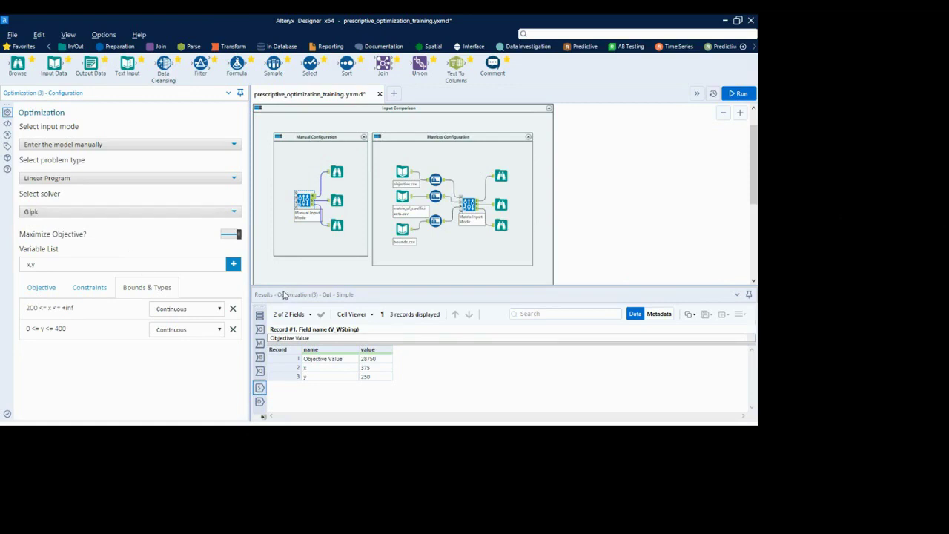
# Step: Turn off Maximize Objective for the manual model and run the workflow
pyautogui.press('space')
pyautogui.press('space')
pyautogui.hotkey('ctrl', 'r')
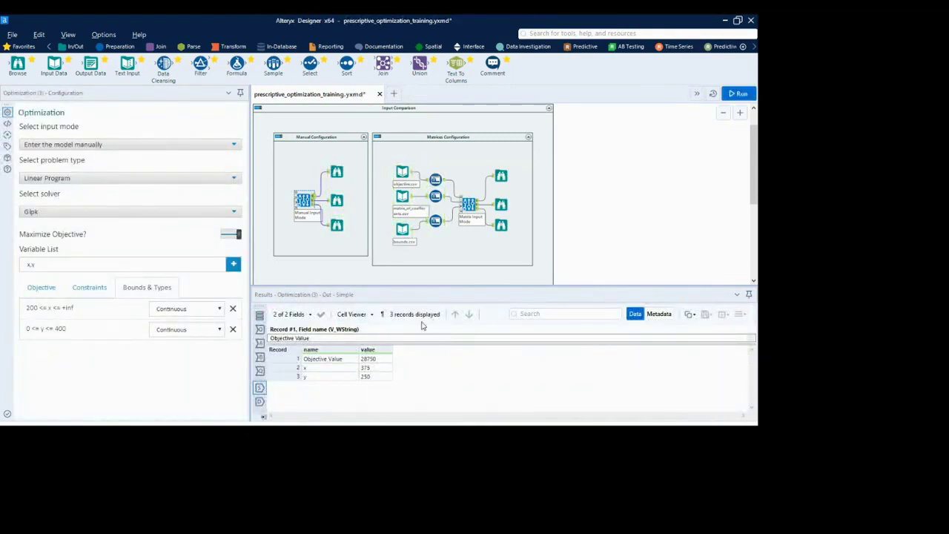
pyautogui.click(229, 234)
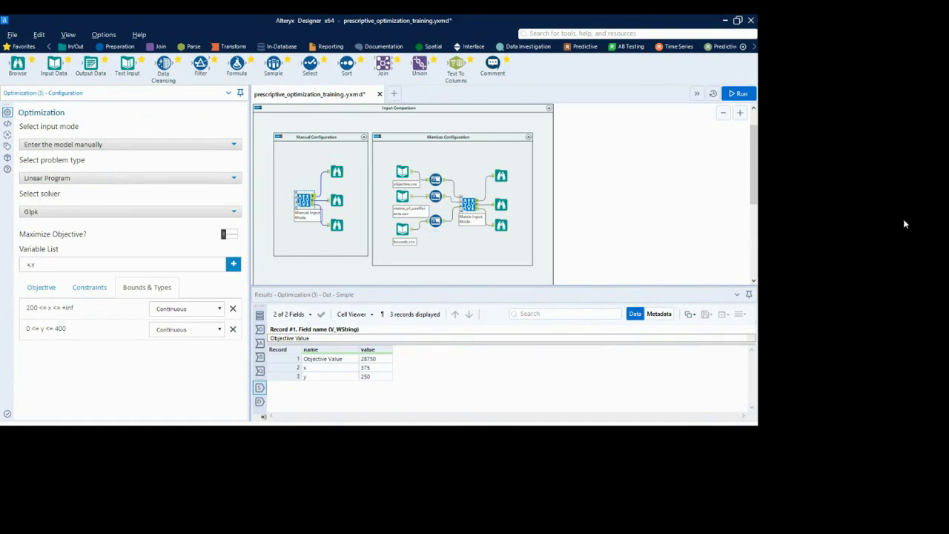
pyautogui.hotkey('ctrl', 'r')
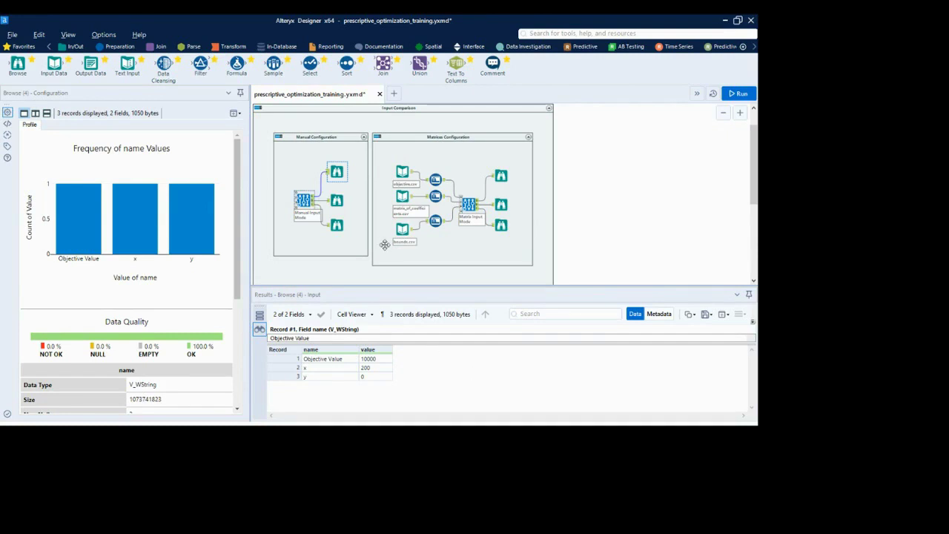
# Step: Turn Maximize Objective back on for the manual model and review its constraints and its variable bounds and types
pyautogui.click(304, 201)
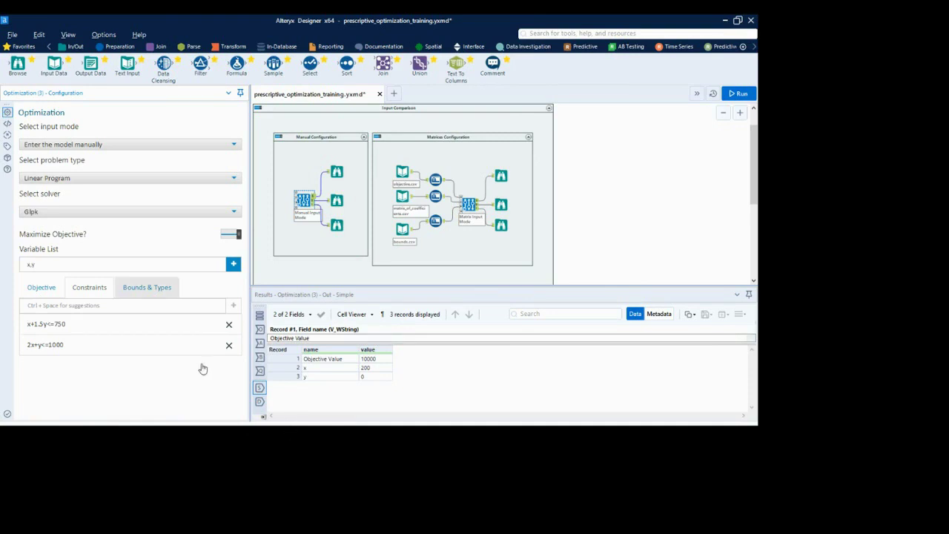
pyautogui.click(147, 288)
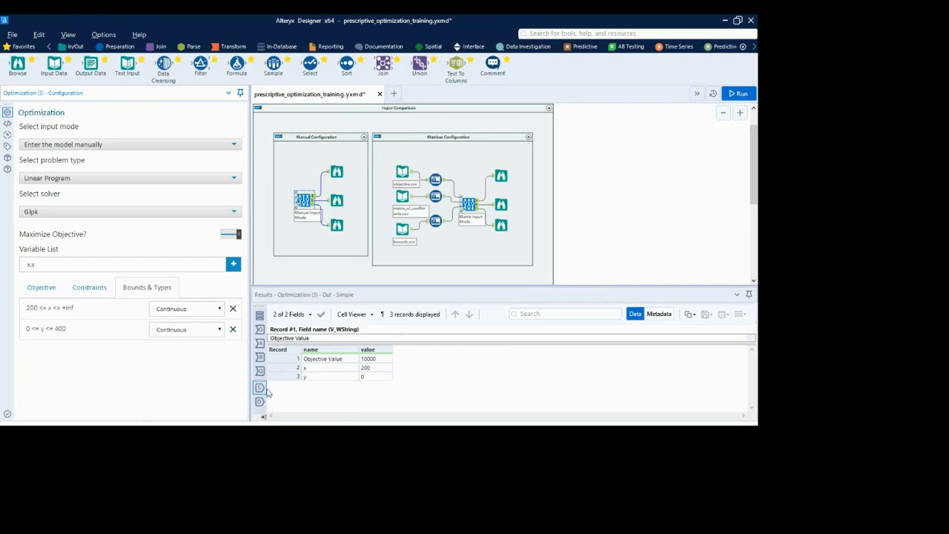
# Step: Review the constraint mode options for Input Anchor A in the matrix-input Optimization tool
pyautogui.press('Tab')
pyautogui.click(274, 356)
pyautogui.click(585, 253)
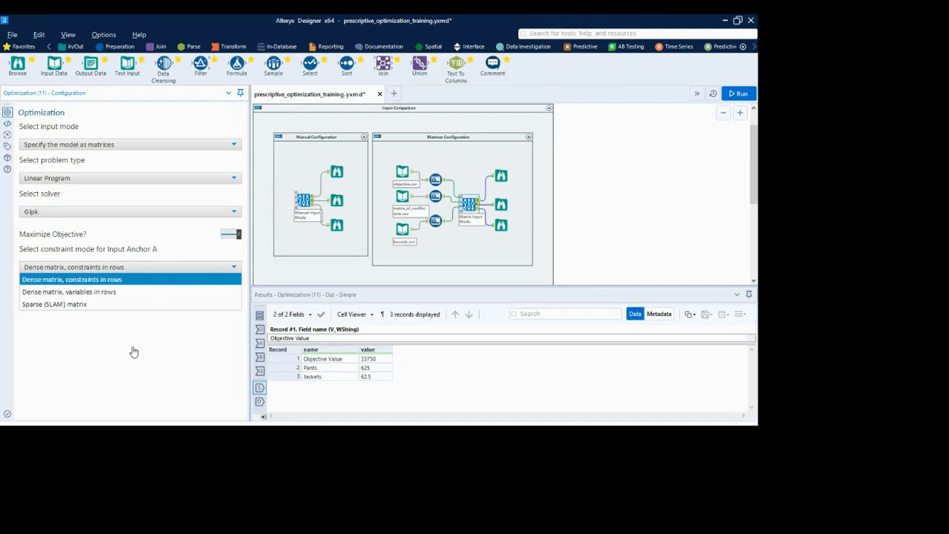
pyautogui.click(133, 351)
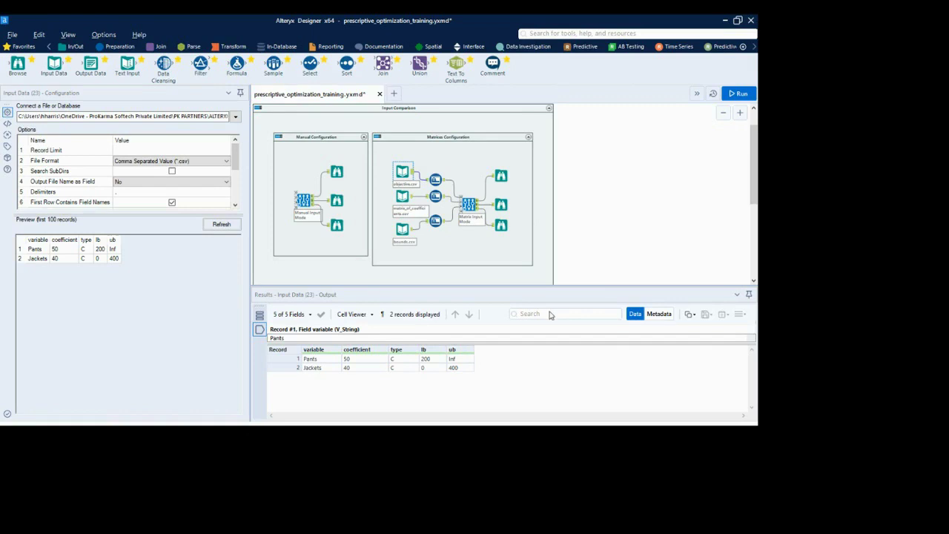
# Step: Examine the coefficient matrix and bounds inputs, and the solution in the matrix model's first Browse tool
pyautogui.click(403, 198)
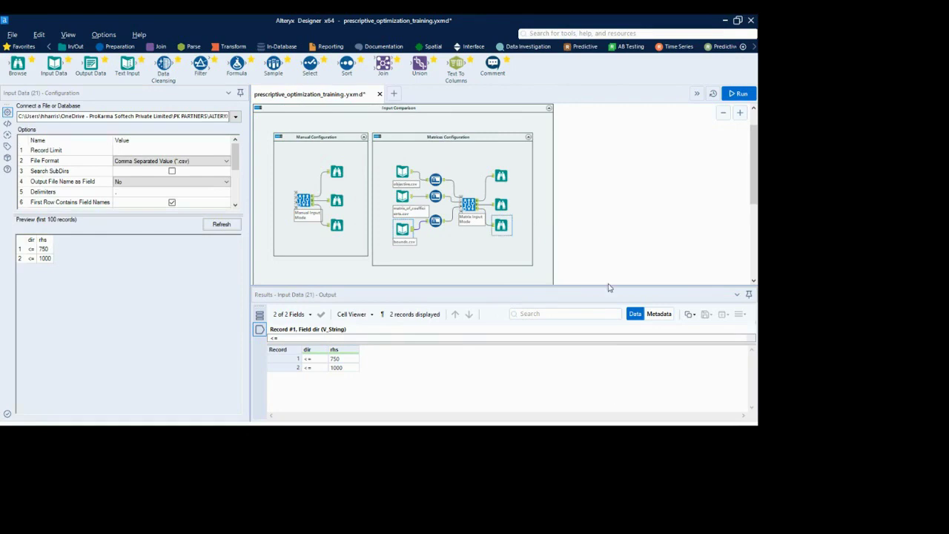
pyautogui.click(502, 176)
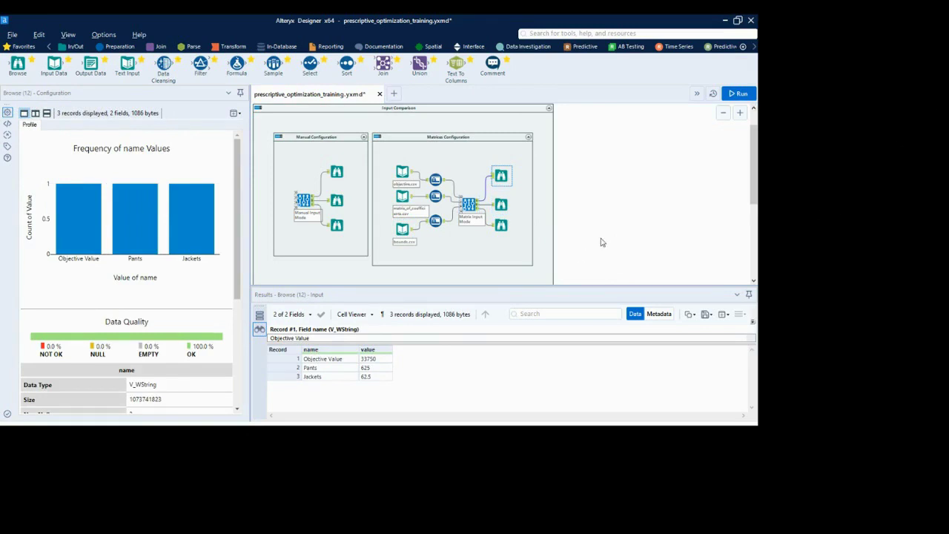
pyautogui.hotkey('ctrl', 's')
# Step: Go through the data in objective.csv, the coefficient matrix file and bounds.csv that feed the matrix-input Optimization tool
pyautogui.click(401, 171)
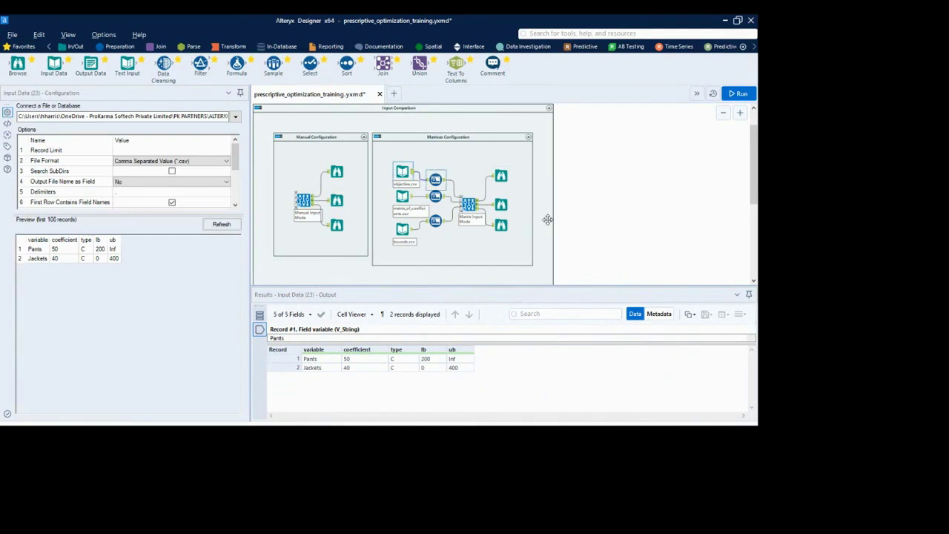
pyautogui.click(408, 196)
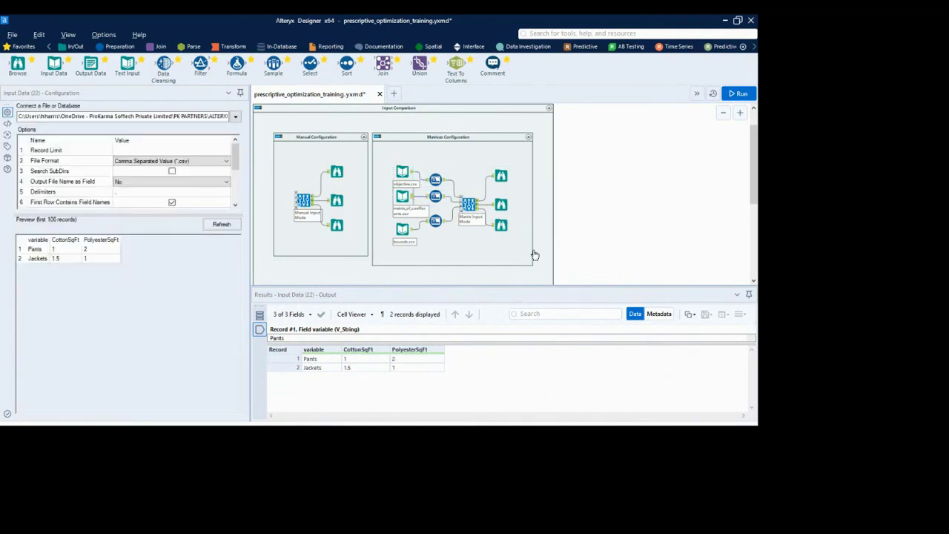
pyautogui.click(405, 229)
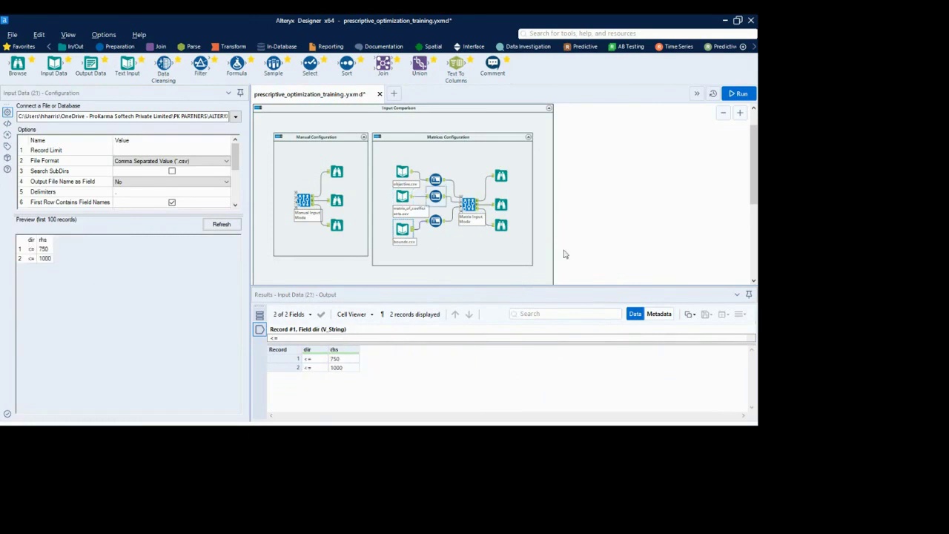
pyautogui.click(469, 203)
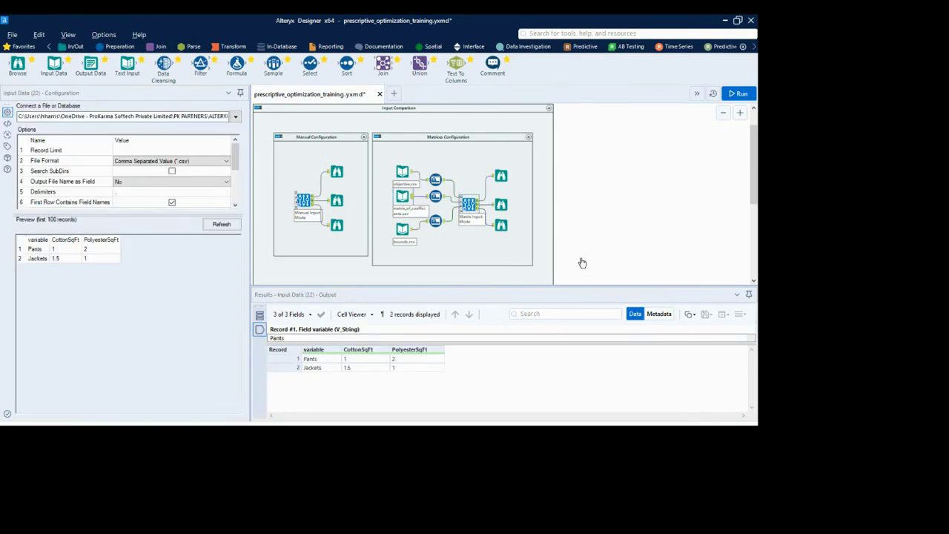
pyautogui.click(469, 204)
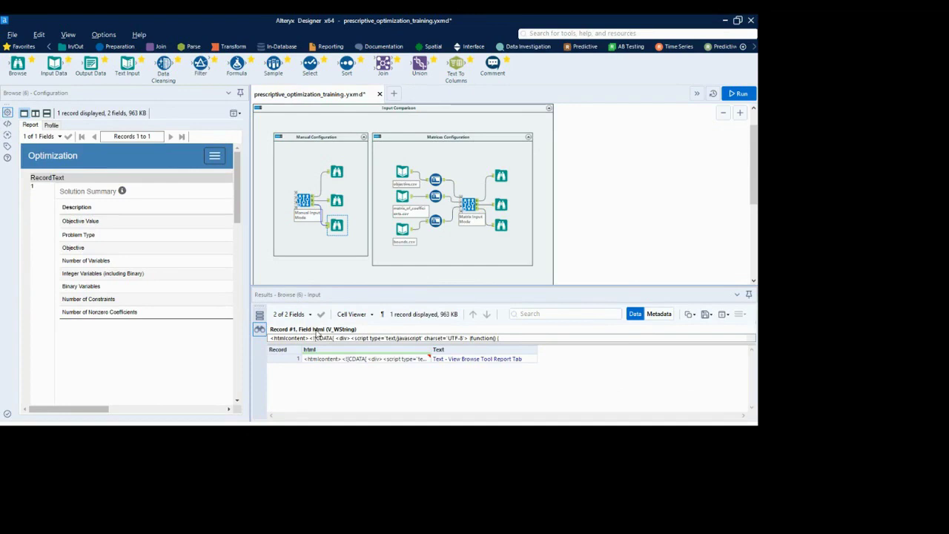
# Step: Widen the configuration area to examine the manual model's interactive optimization report, and narrow it again
pyautogui.moveTo(313, 330); pyautogui.dragTo(634, 366)
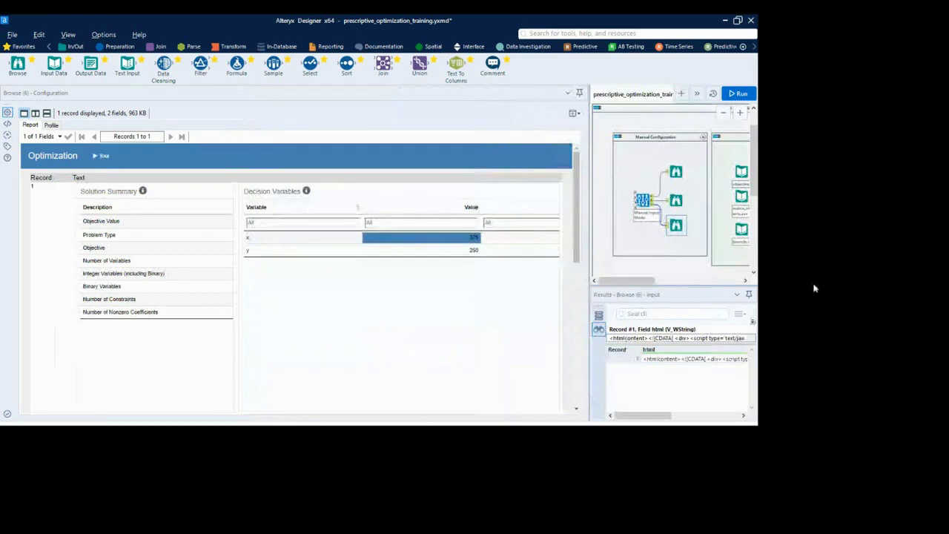
pyautogui.moveTo(719, 291)
pyautogui.mouseDown()
pyautogui.moveTo(741, 446)
pyautogui.moveTo(740, 273)
pyautogui.mouseUp()
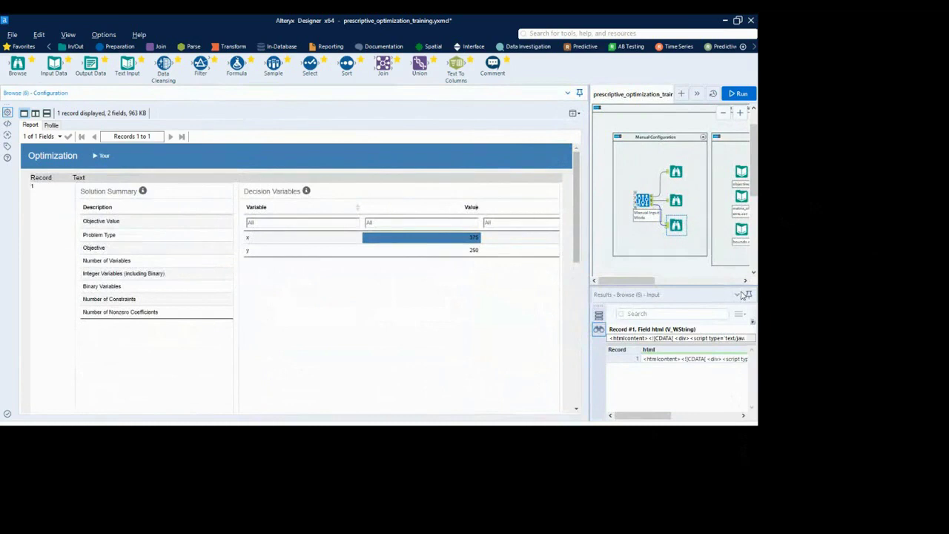
pyautogui.moveTo(737, 294); pyautogui.dragTo(329, 318)
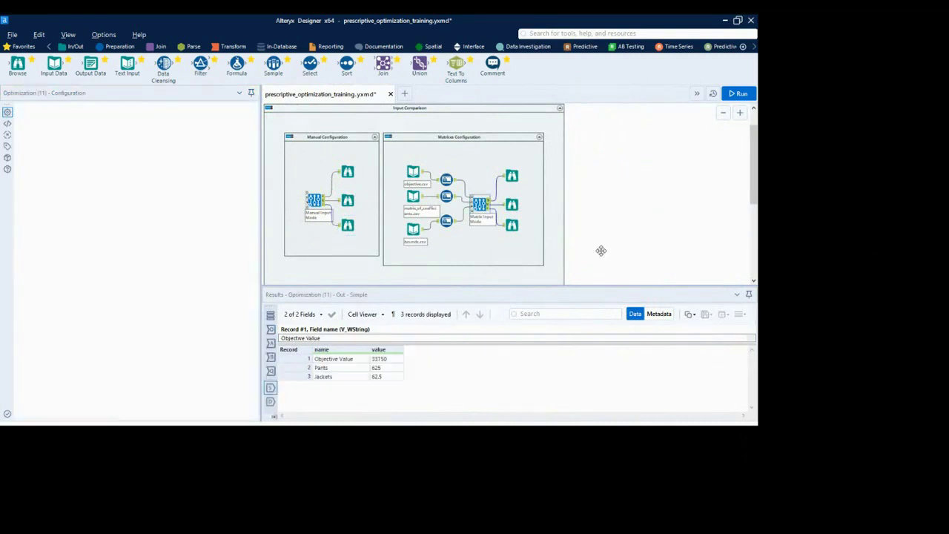
# Step: Switch the matrix-input Optimization tool's input mode to Specify the model from a file and activate its file path entry
pyautogui.click(129, 145)
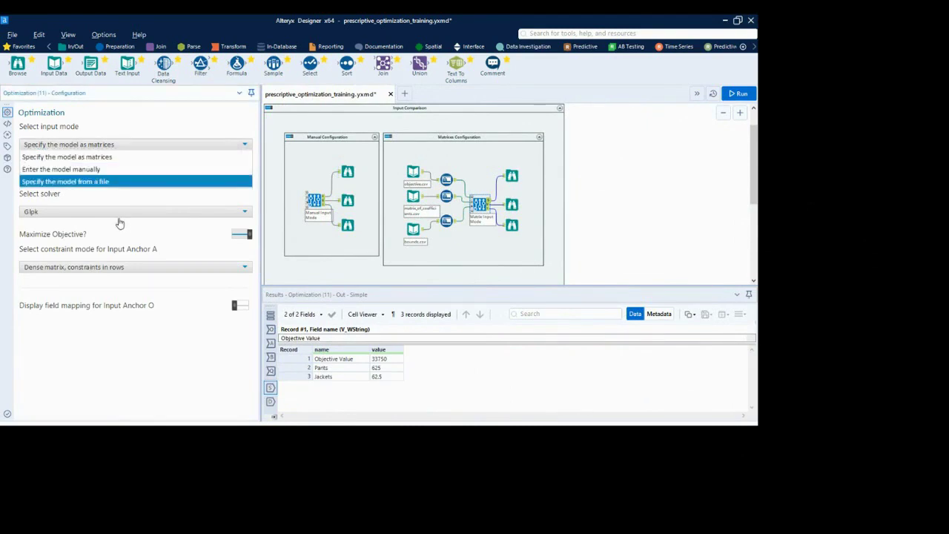
pyautogui.click(129, 182)
pyautogui.click(74, 244)
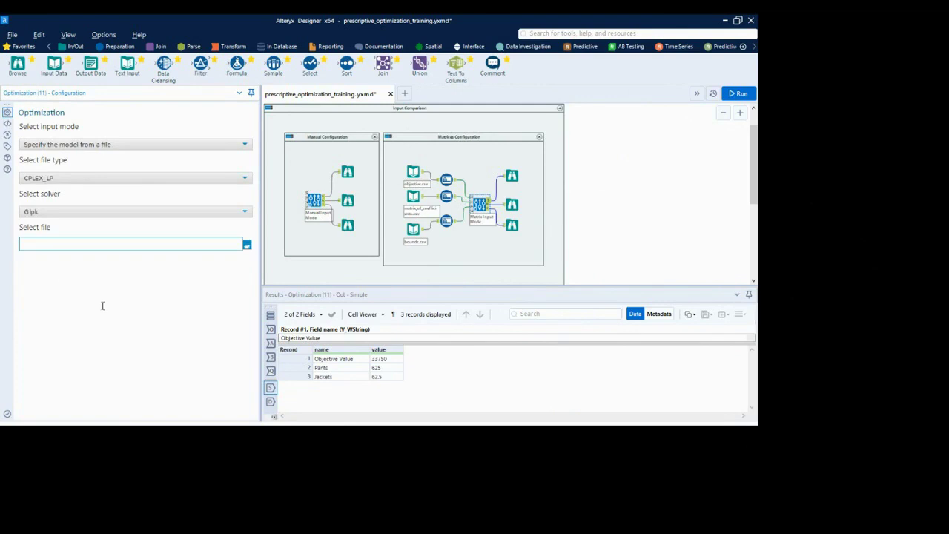